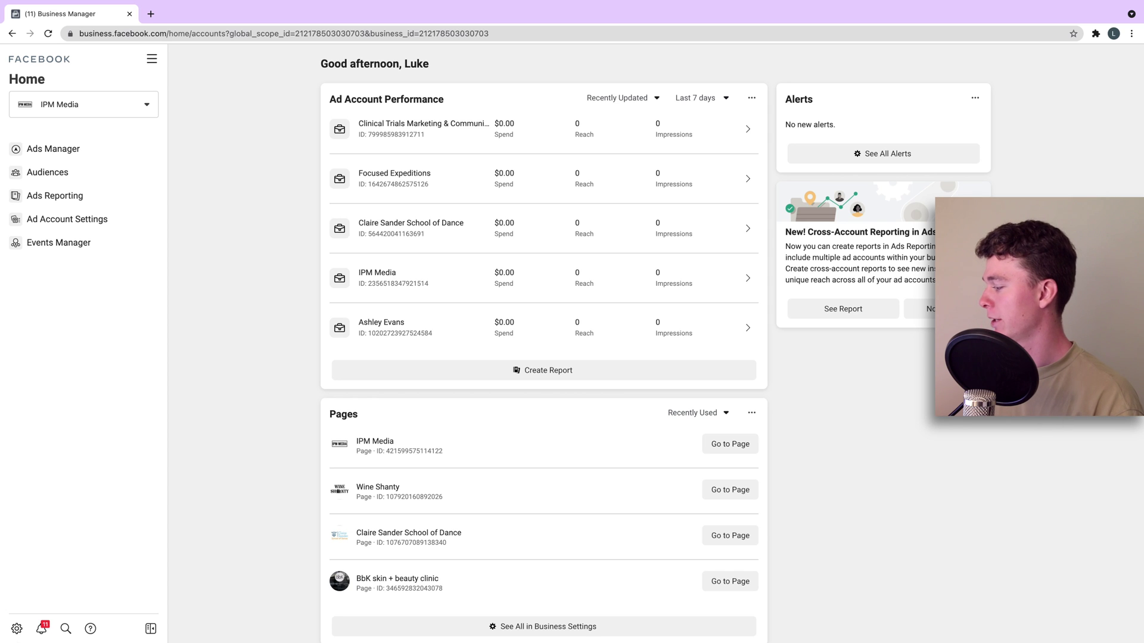
Open Business Settings from the gear icon on the Business Manager home.
{"action": "left_click", "coordinate": [17, 629]}
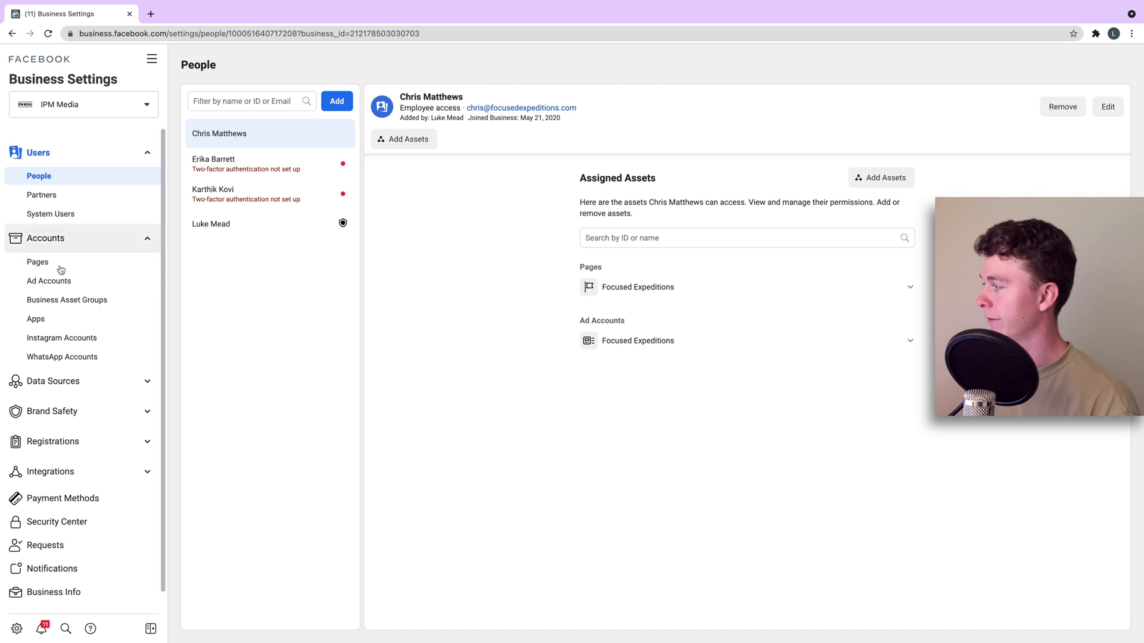
Expand Accounts in the Business Settings sidebar and show the Pages list.
{"action": "left_click", "coordinate": [70, 237]}
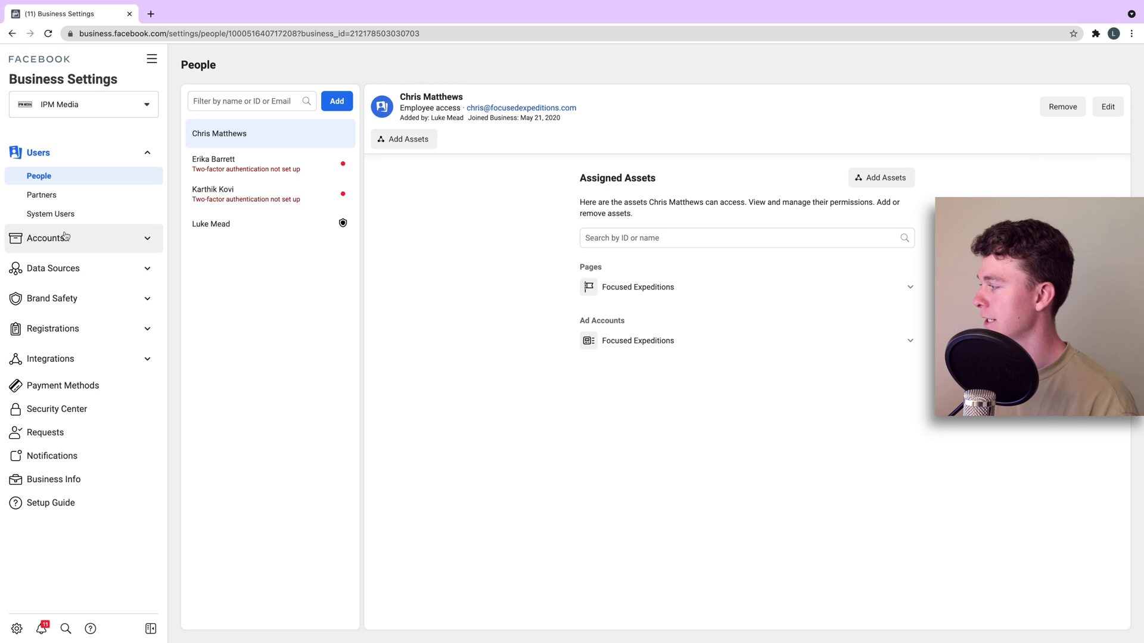
{"action": "left_click", "coordinate": [57, 260]}
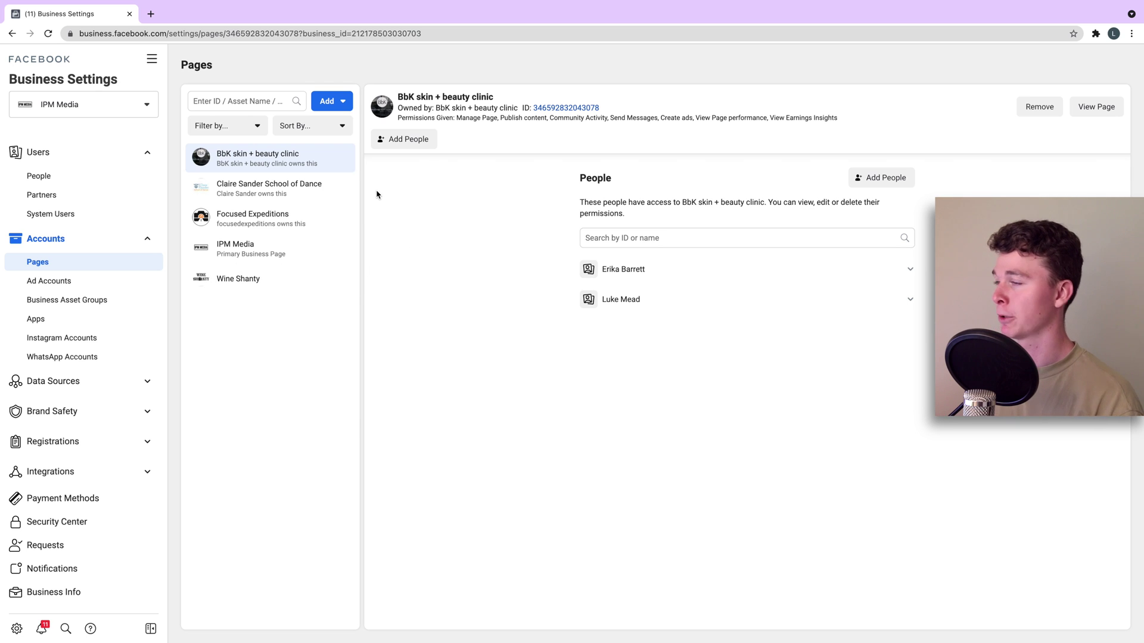
Choose Add > Create a New Page and pick the Local Business or Place category.
{"action": "left_click", "coordinate": [336, 109]}
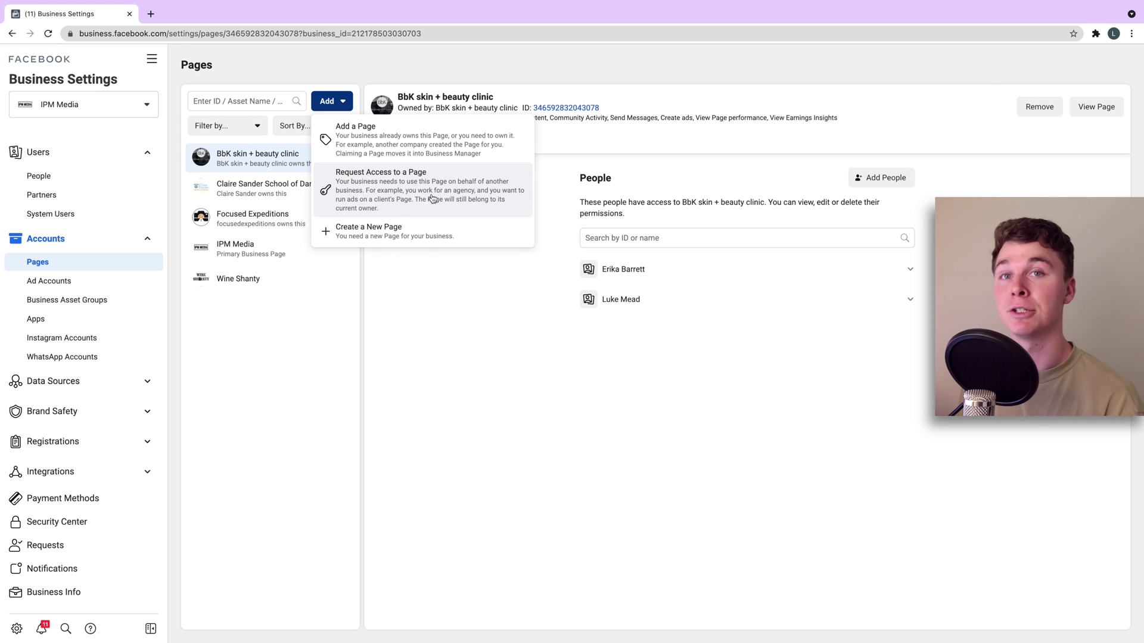
{"action": "left_click", "coordinate": [411, 226]}
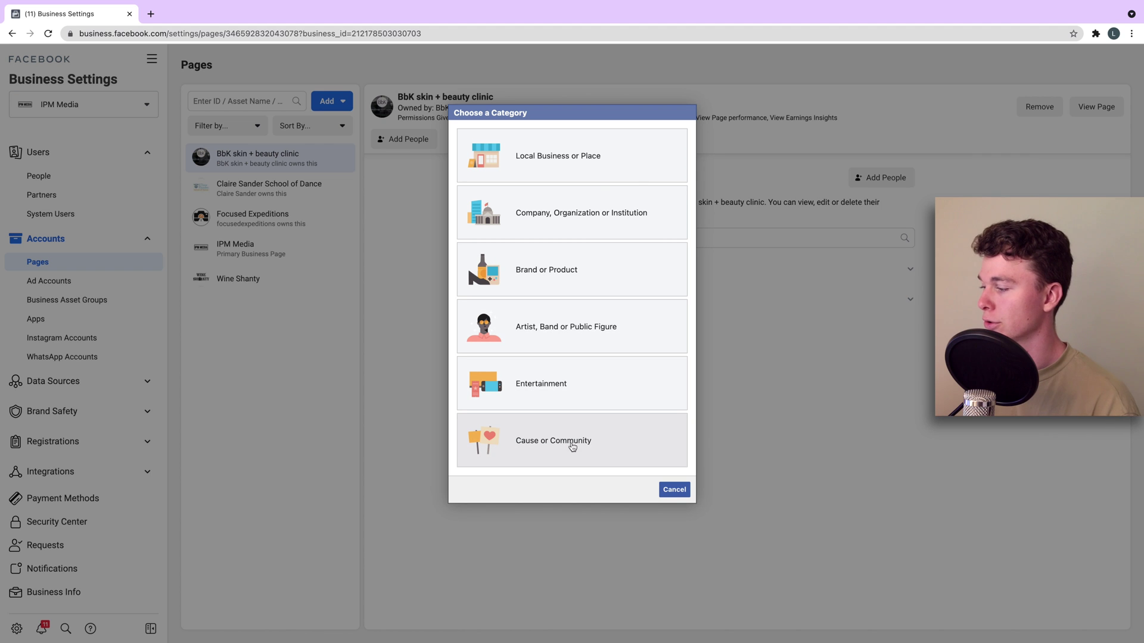
{"action": "left_click", "coordinate": [581, 177]}
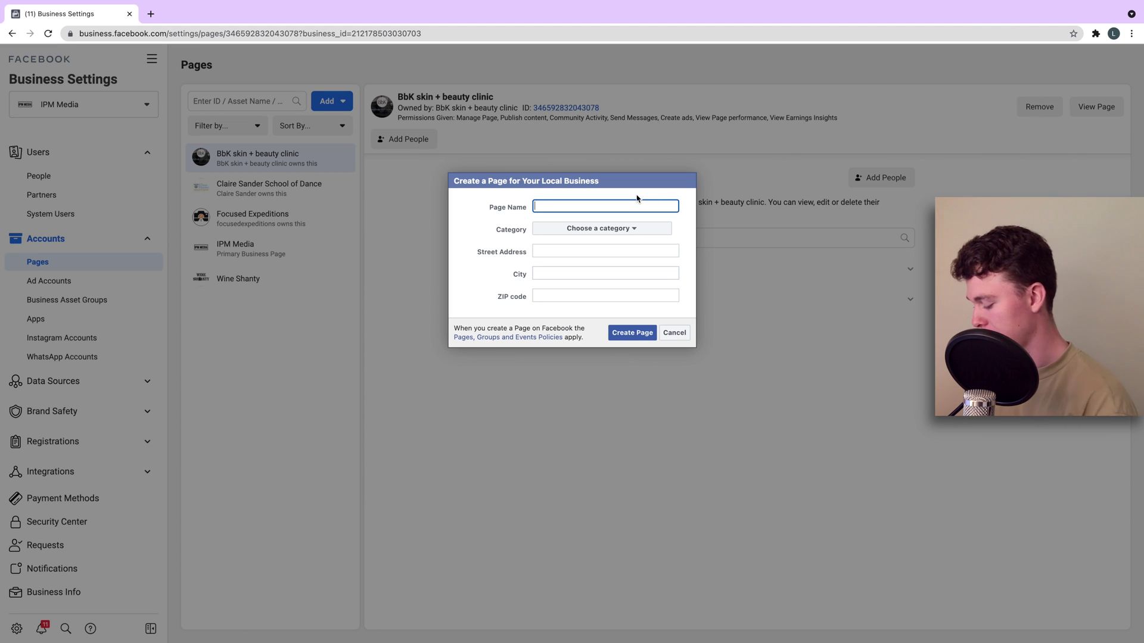
{"action": "type", "text": "Test Page"}
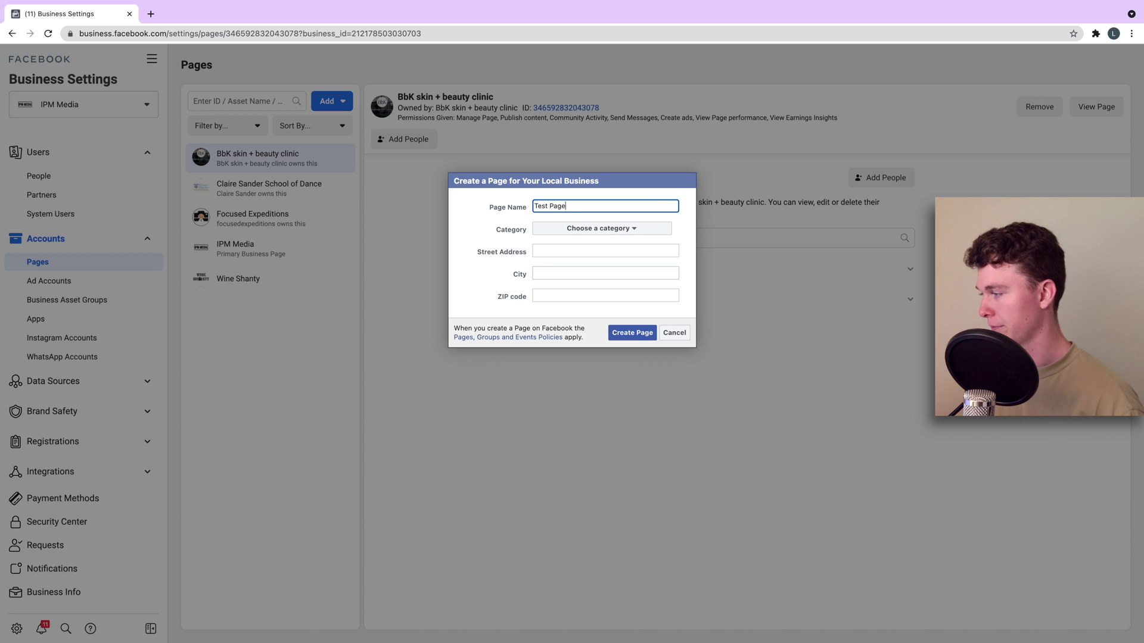
Set the page category to Arts & Entertainment and fill in the street address and ZIP 5070.
{"action": "left_click", "coordinate": [655, 232]}
{"action": "left_click", "coordinate": [634, 312]}
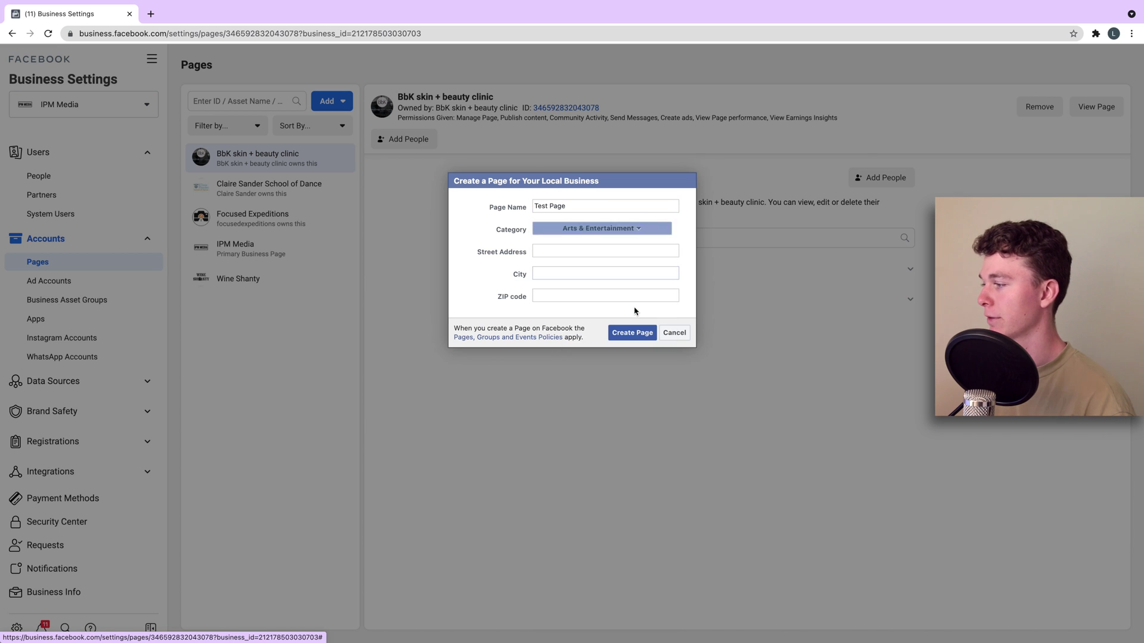
{"action": "left_click", "coordinate": [601, 252]}
{"action": "left_click", "coordinate": [499, 252]}
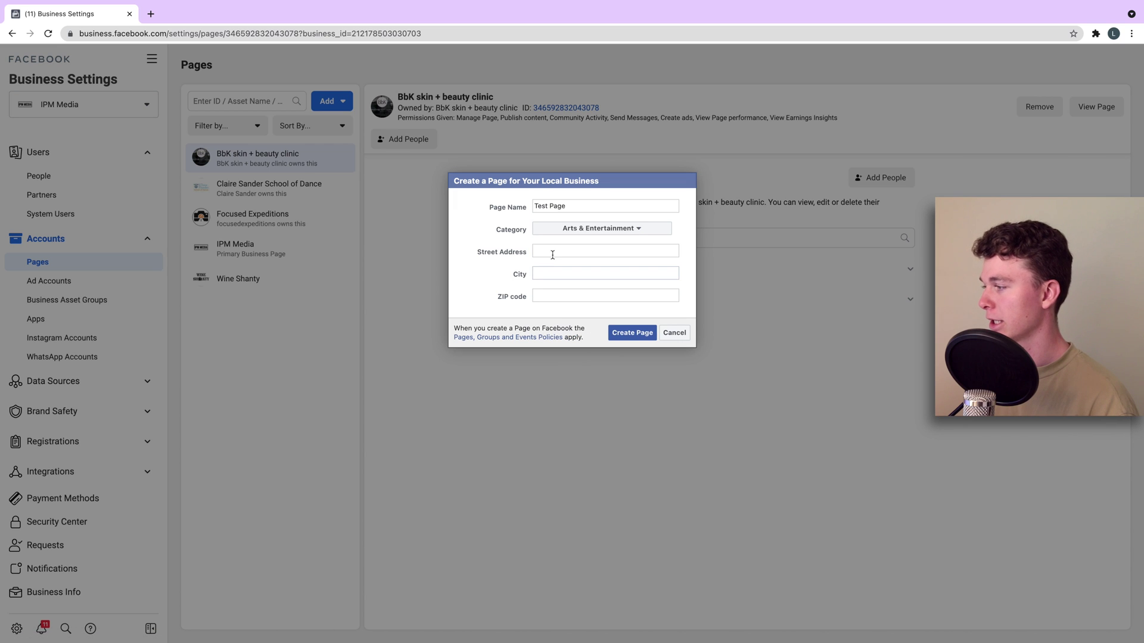
{"action": "left_click", "coordinate": [548, 297]}
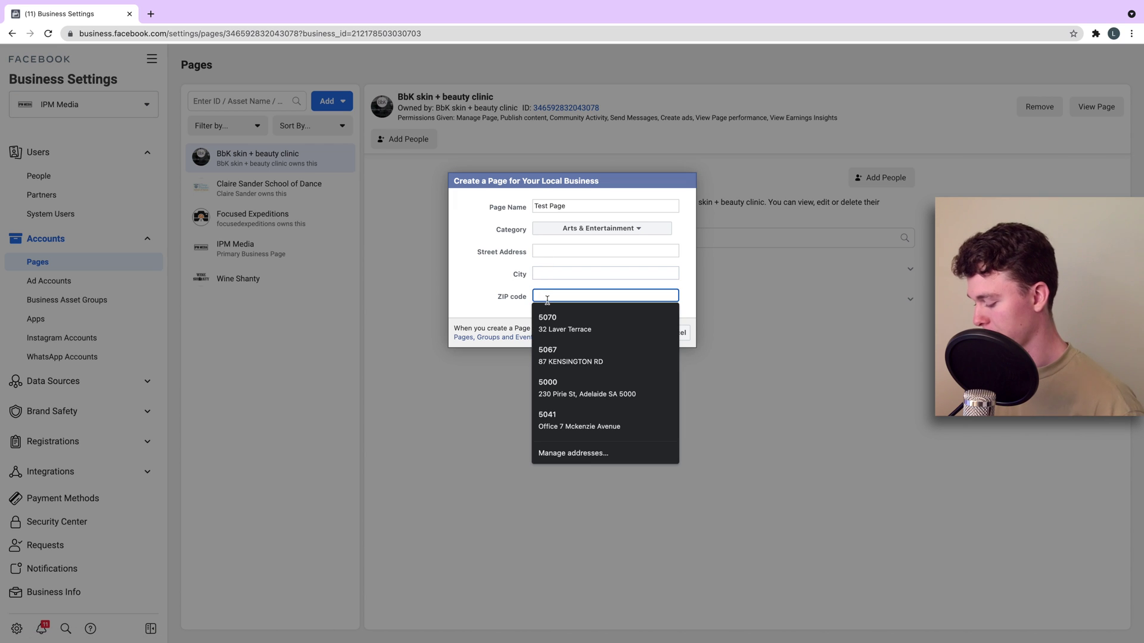
{"action": "type", "text": "5070"}
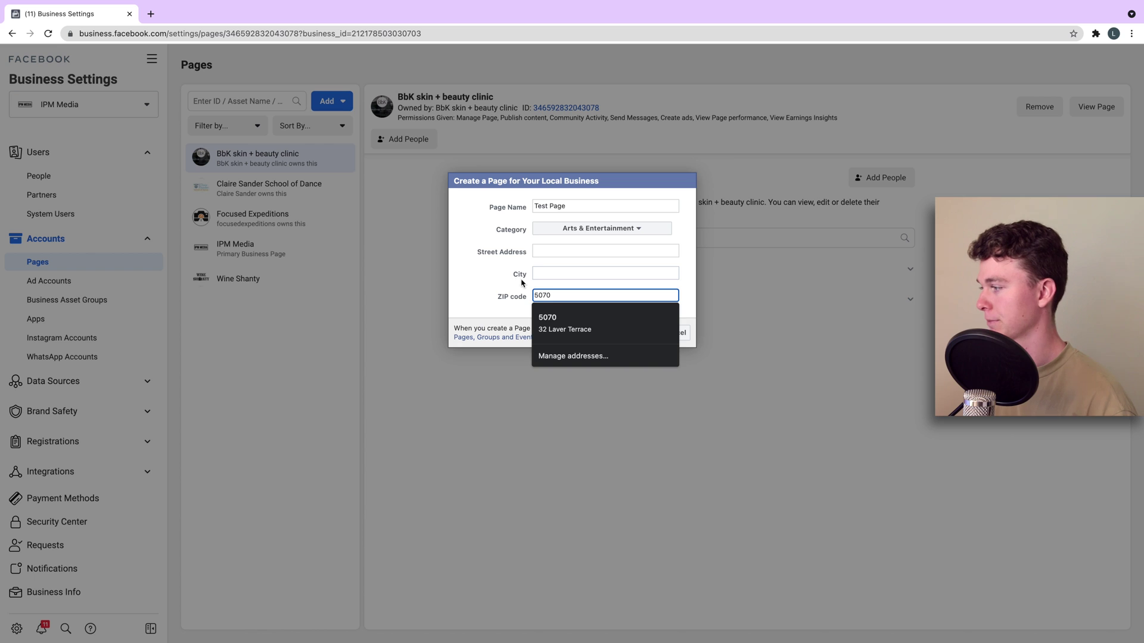
{"action": "left_click", "coordinate": [493, 295]}
Set the city to Adelaide, South Australia and submit the new page form.
{"action": "left_click", "coordinate": [648, 335]}
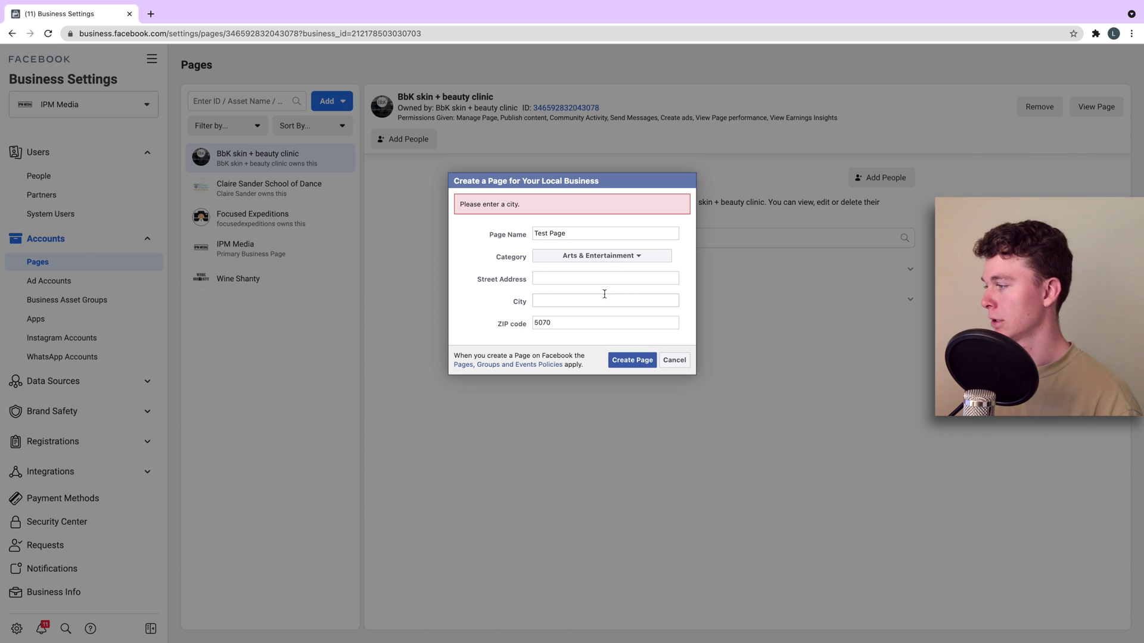
{"action": "type", "text": "Adelaide"}
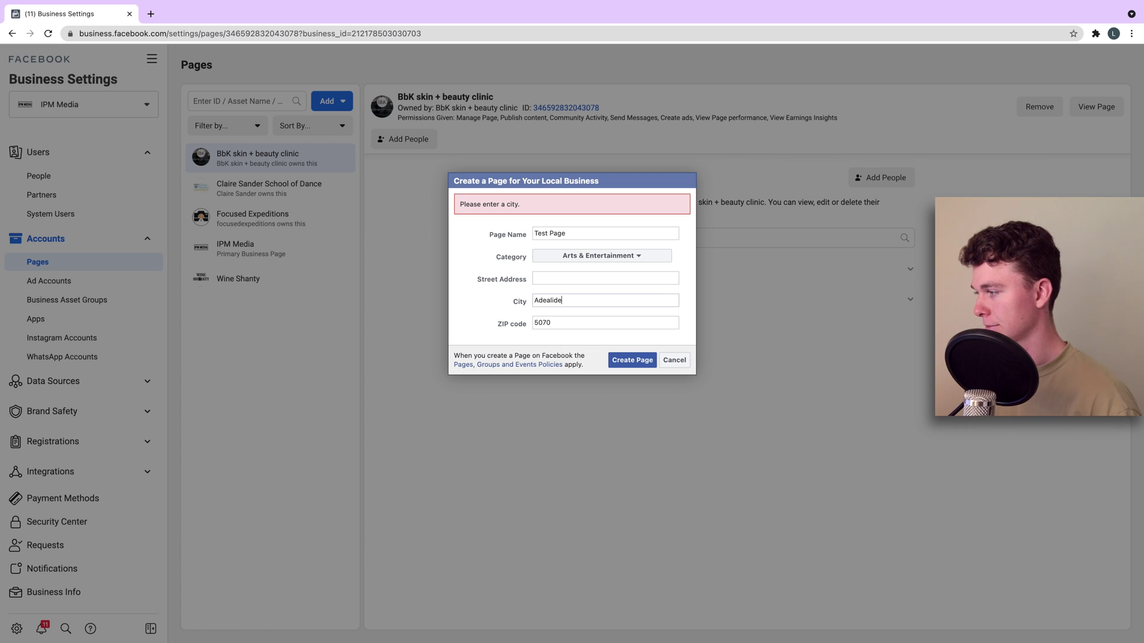
{"action": "left_click", "coordinate": [628, 359]}
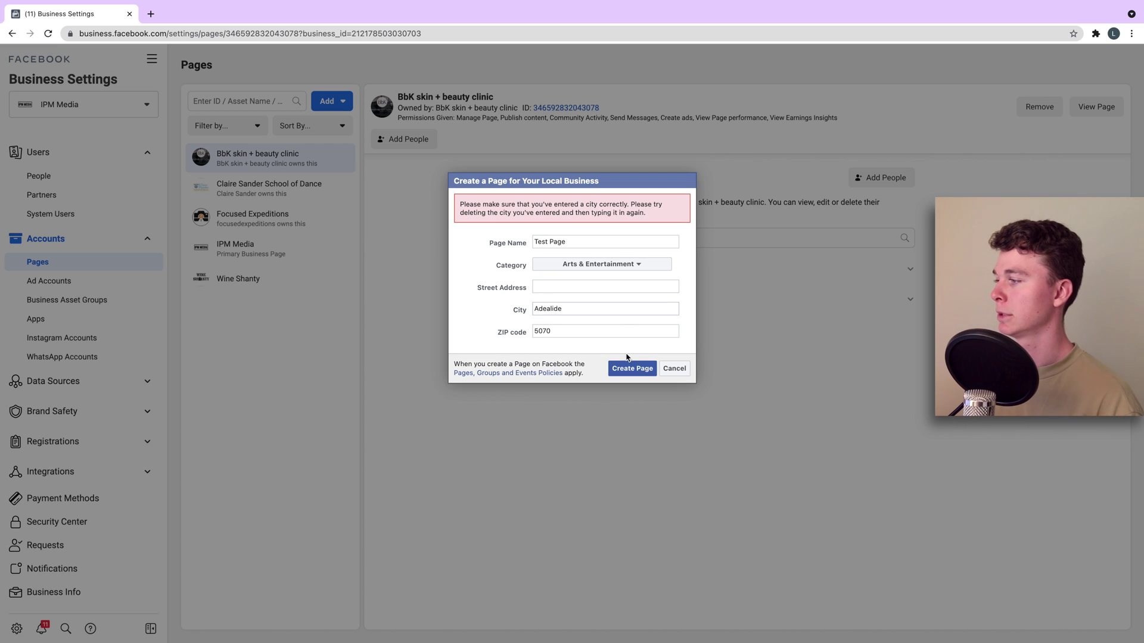
{"action": "double_click", "coordinate": [607, 313]}
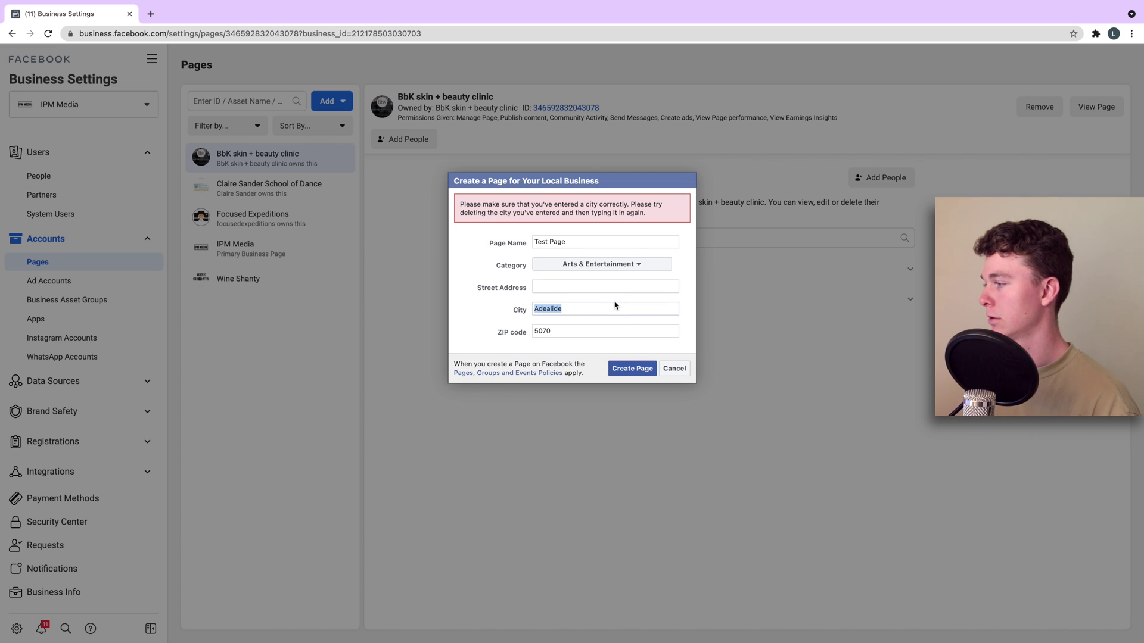
{"action": "type", "text": "Ade"}
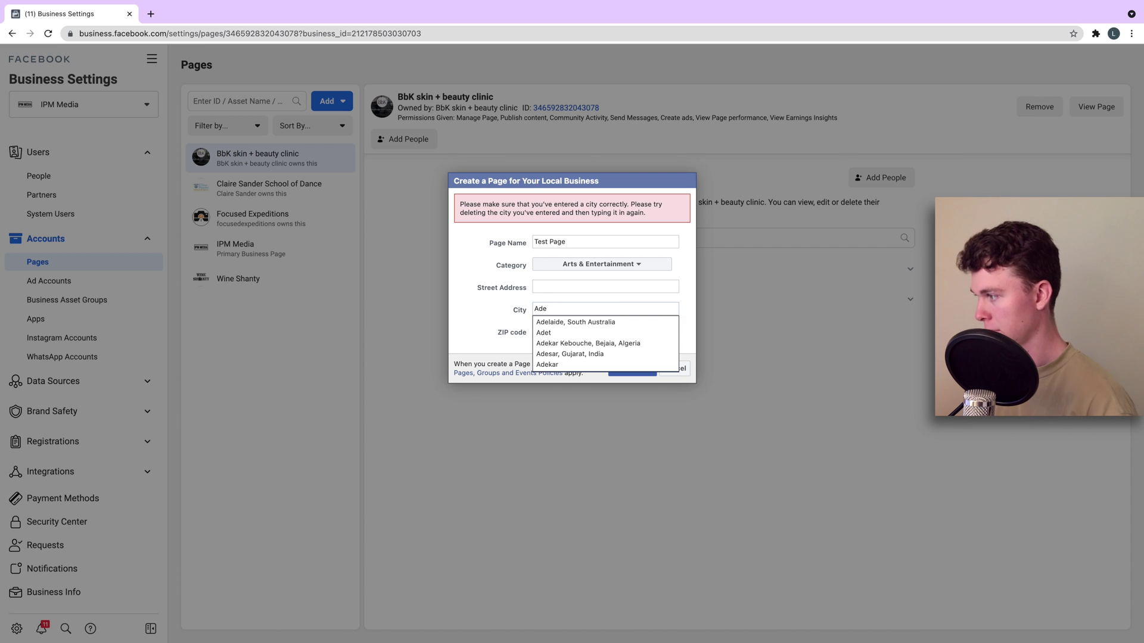
{"action": "key", "text": "Down"}
{"action": "key", "text": "Return"}
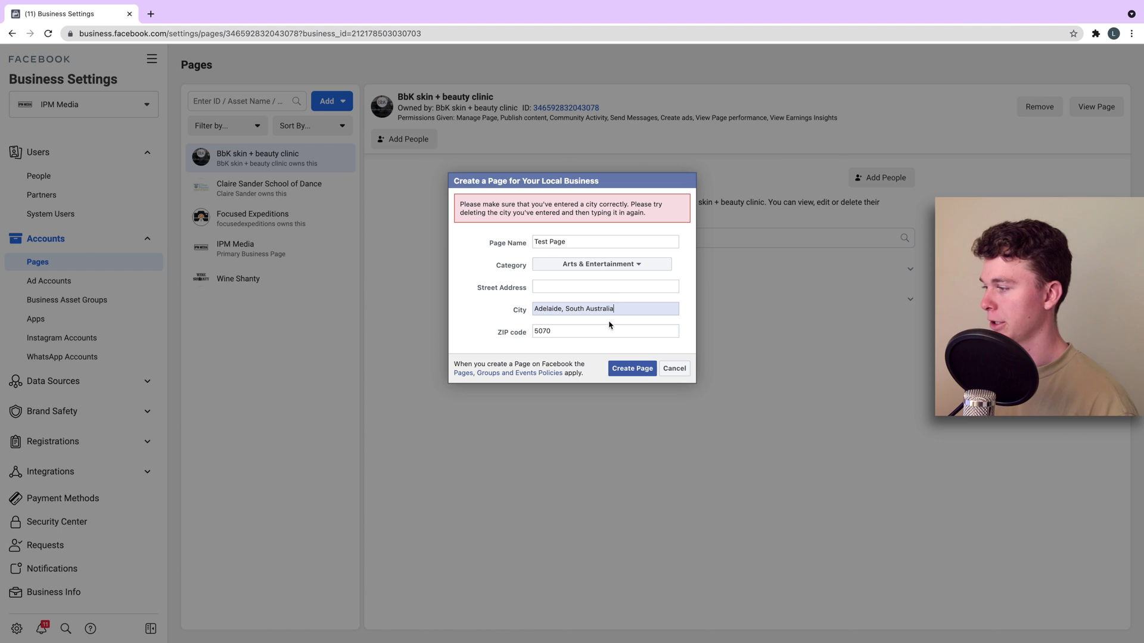
{"action": "left_click", "coordinate": [642, 374]}
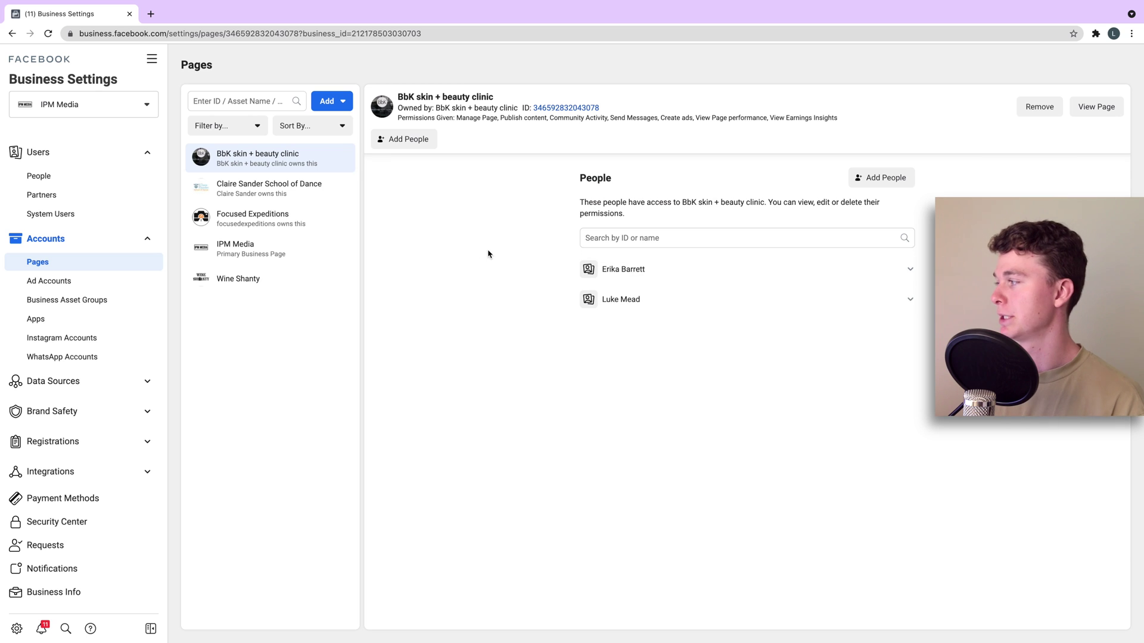
Open Test Page in the Pages list and highlight its name and page ID.
{"action": "left_click", "coordinate": [222, 223]}
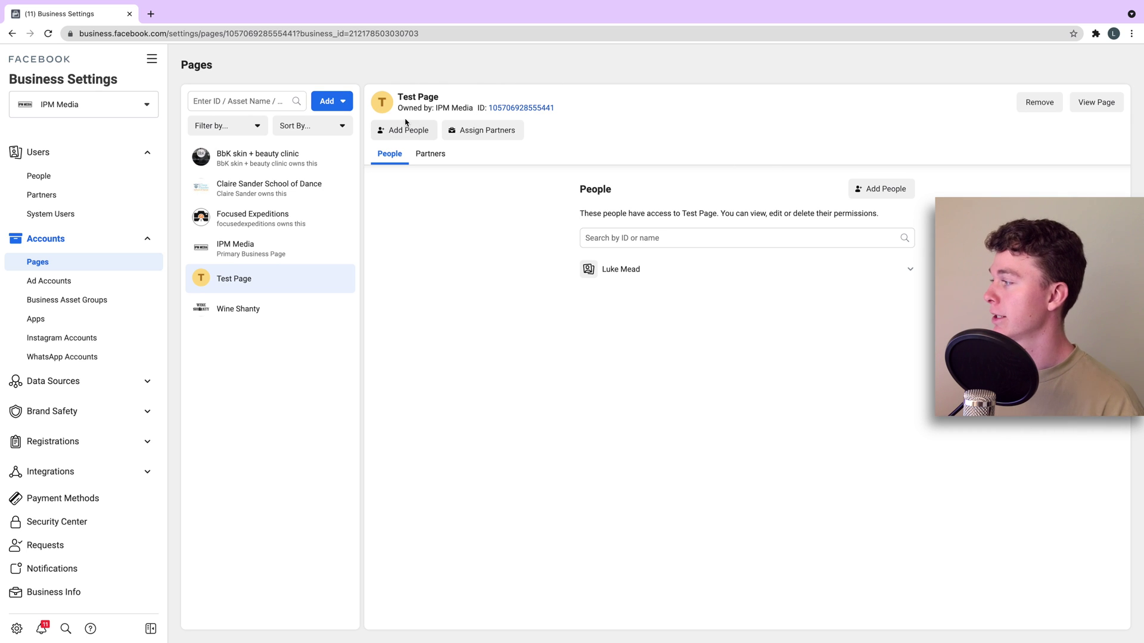
{"action": "left_click_drag", "start_coordinate": [397, 97], "coordinate": [476, 111]}
{"action": "left_click_drag", "start_coordinate": [556, 109], "coordinate": [496, 112]}
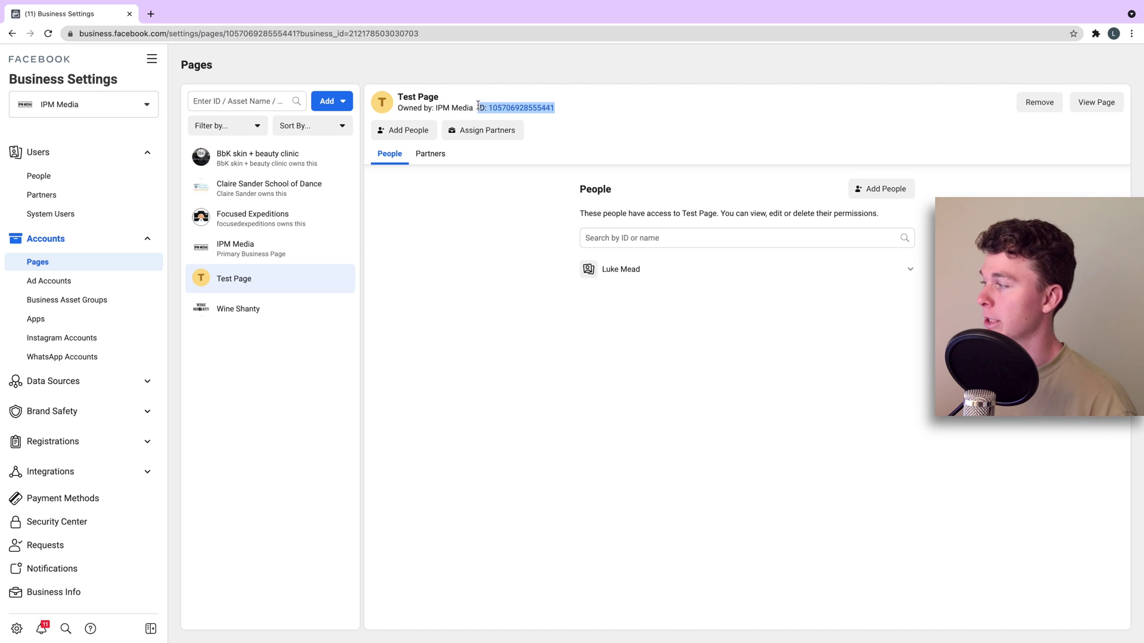